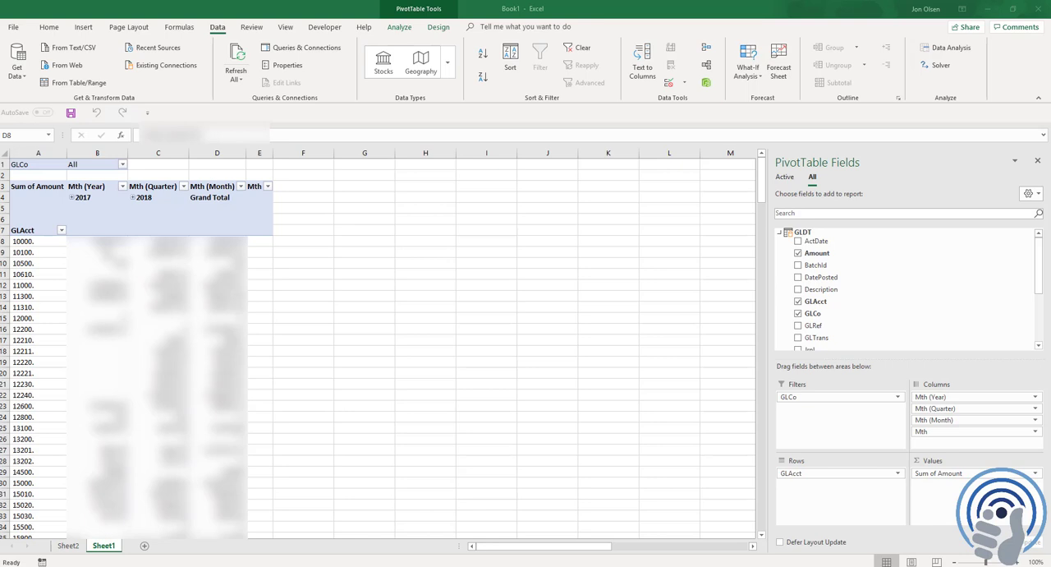
Launch the Power Query Editor, import the GLAC table from the most recent Viewpoint database source, and refresh its preview
{"action": "left_click", "coordinate": [20, 75]}
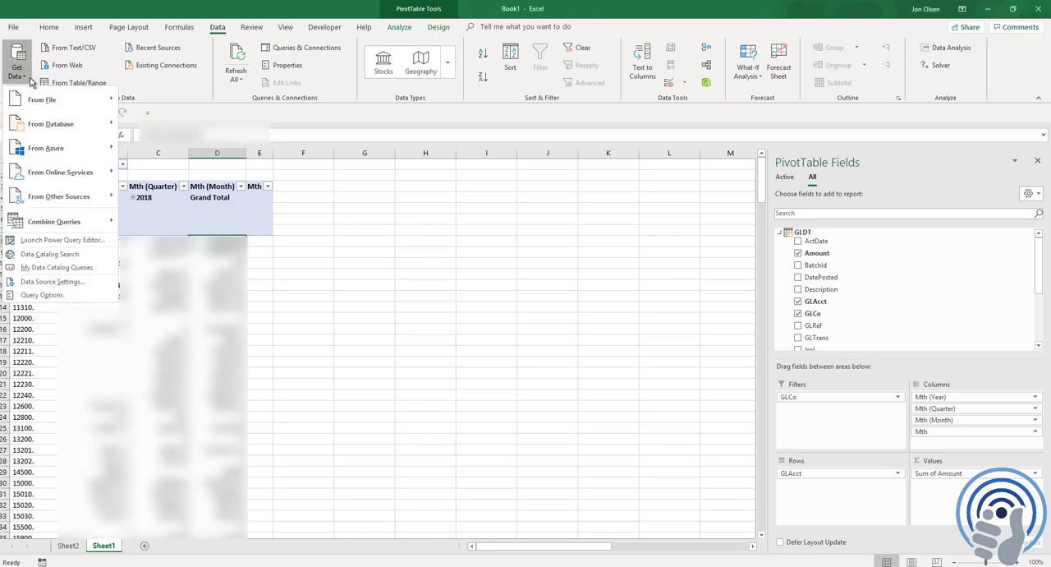
{"action": "left_click", "coordinate": [72, 240]}
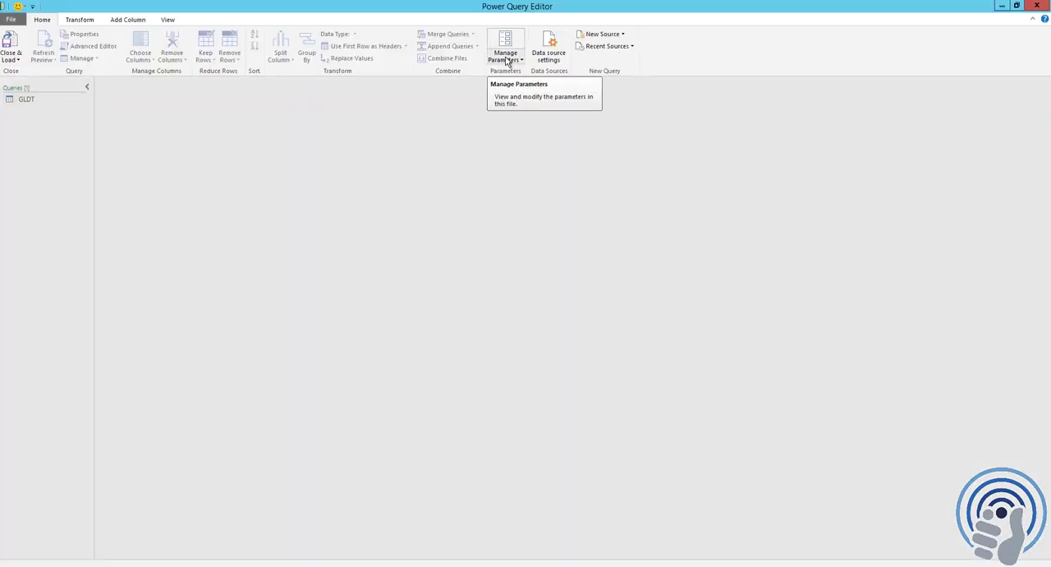
{"action": "left_click", "coordinate": [633, 46]}
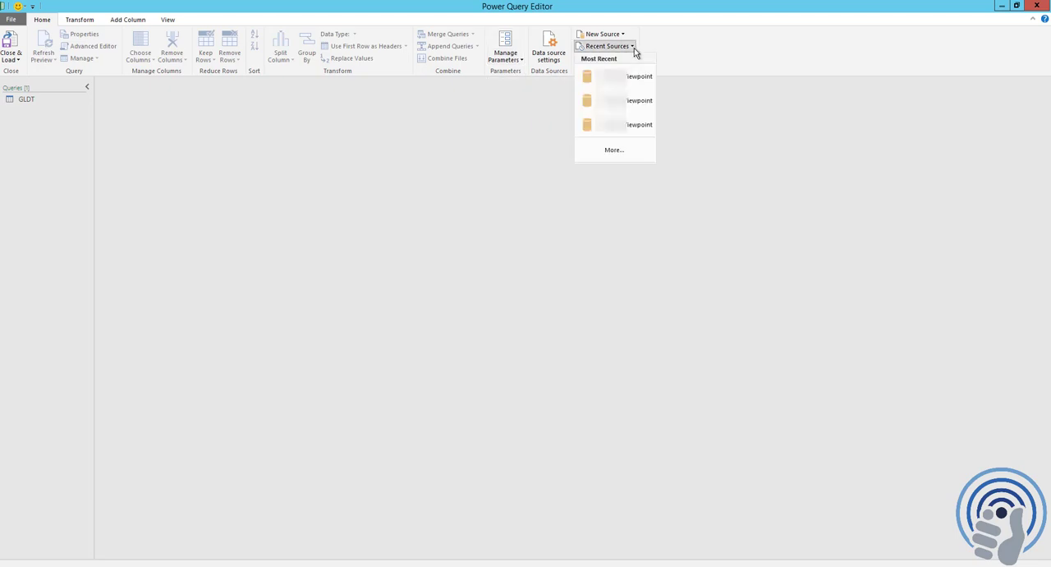
{"action": "left_click", "coordinate": [636, 78]}
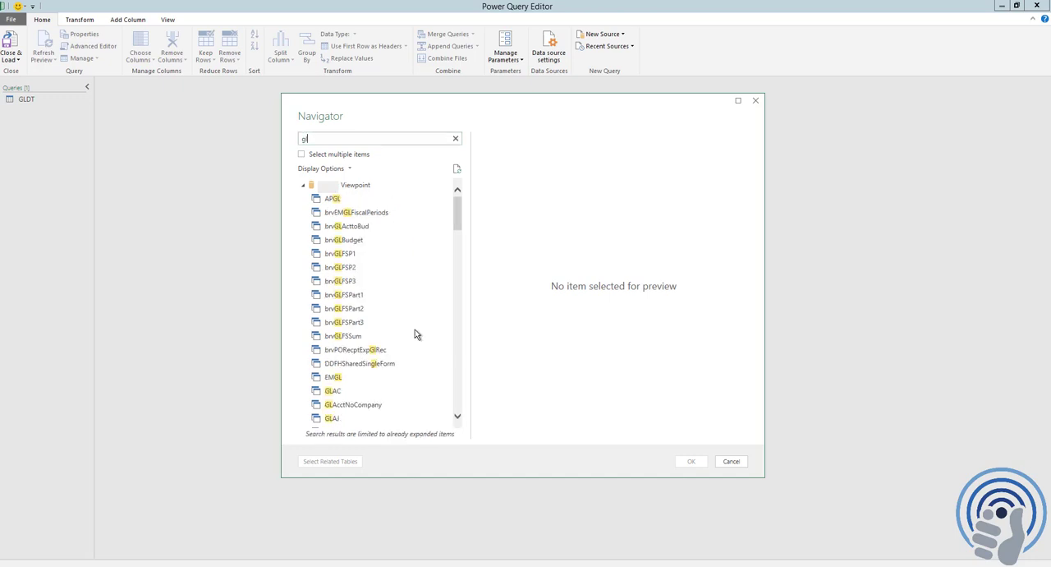
{"action": "left_click", "coordinate": [334, 391]}
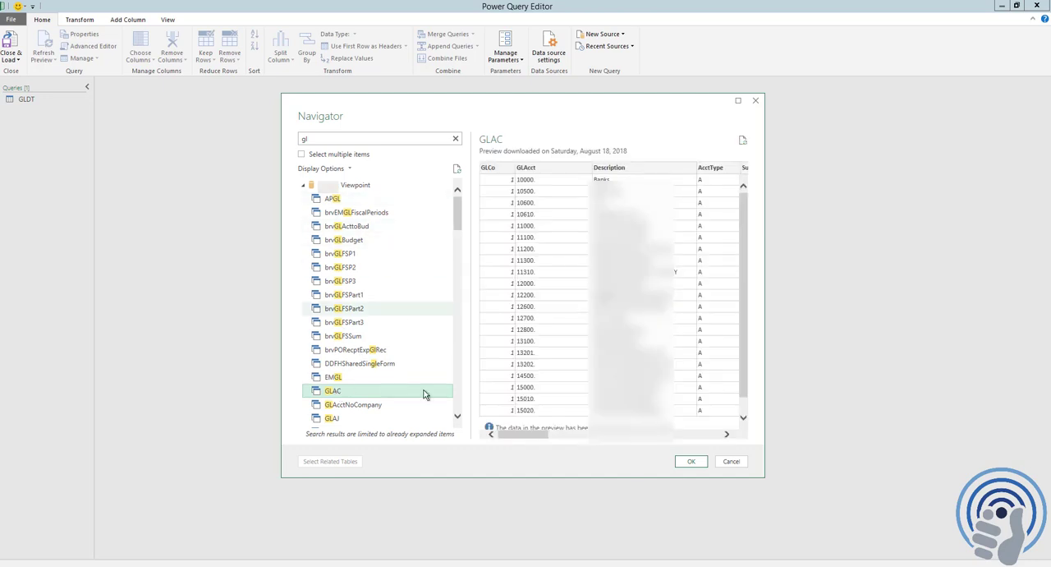
{"action": "left_click", "coordinate": [690, 461]}
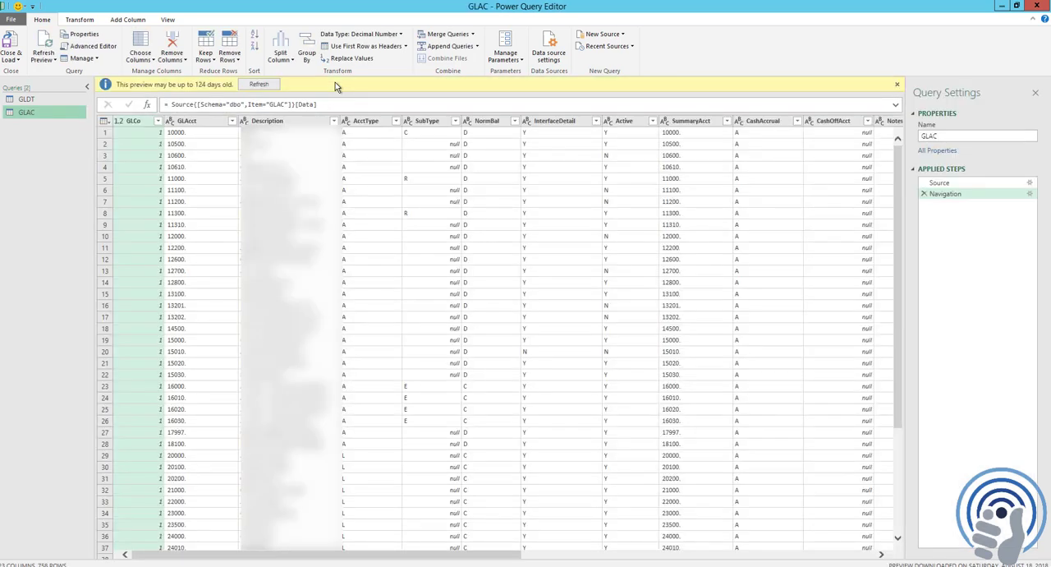
{"action": "left_click", "coordinate": [258, 85]}
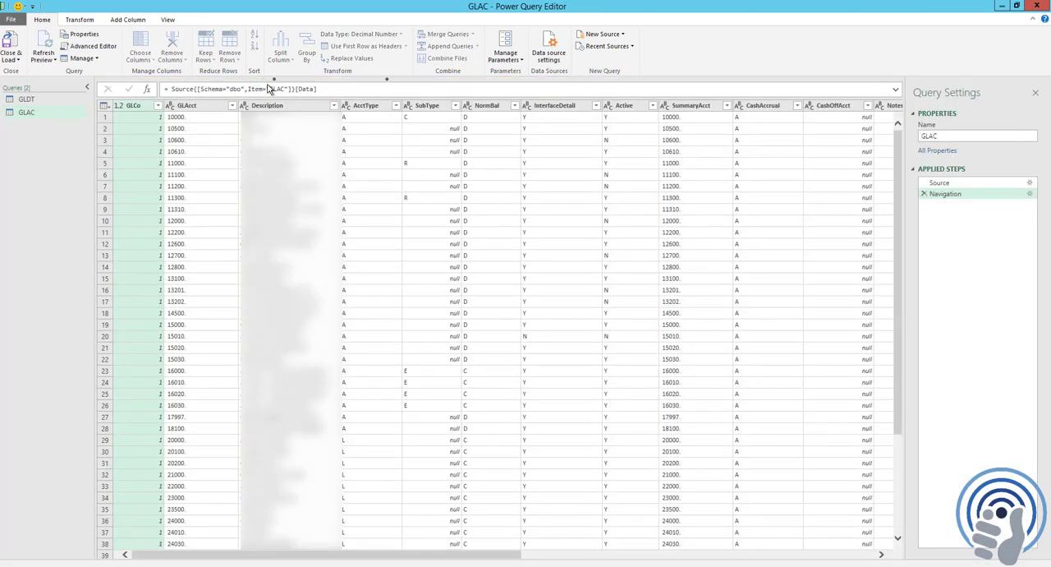
Filter the GLAC query's GLCo column to keep only companies 1 and 2
{"action": "left_click", "coordinate": [160, 105]}
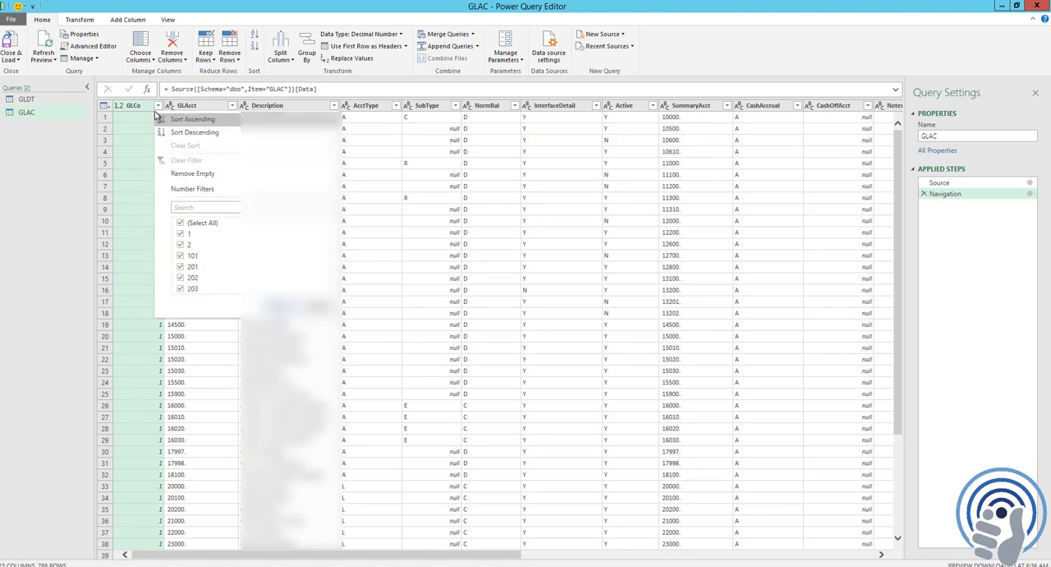
{"action": "left_click", "coordinate": [181, 222]}
{"action": "left_click", "coordinate": [181, 233]}
{"action": "left_click", "coordinate": [181, 244]}
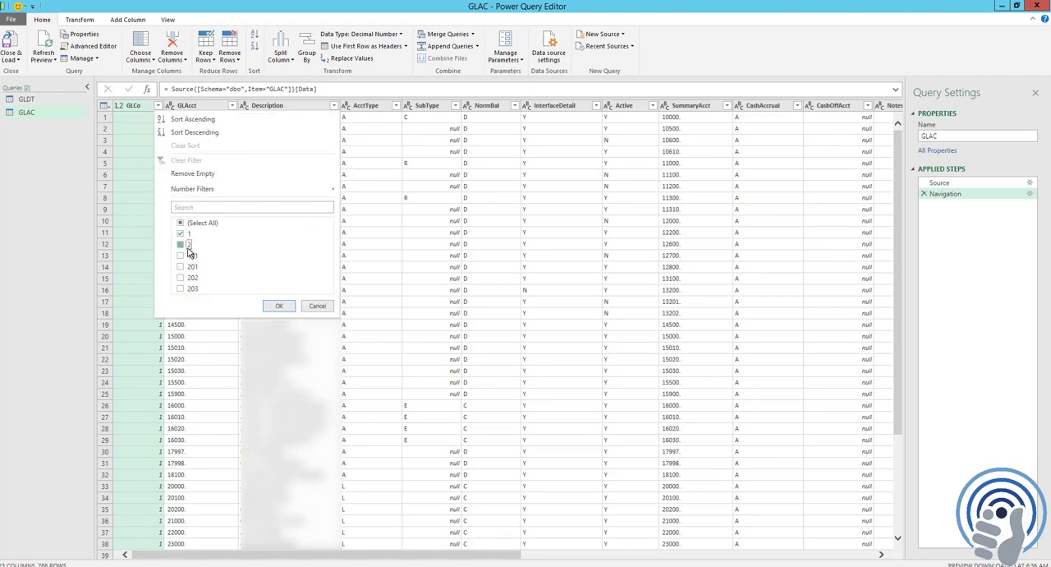
{"action": "left_click", "coordinate": [280, 306]}
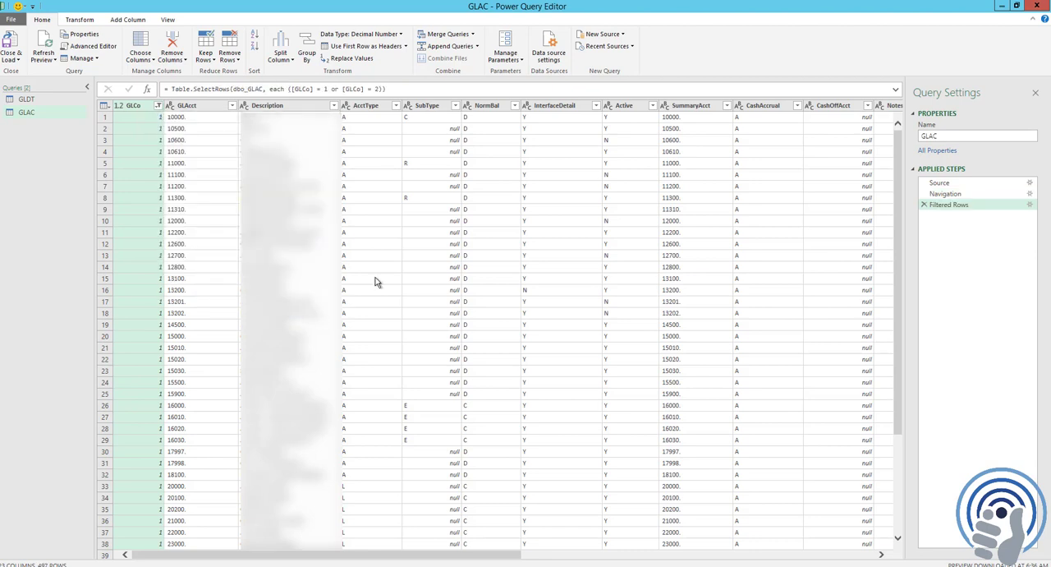
Remove the NormBal and InterfaceDetail columns from the GLAC query
{"action": "left_click", "coordinate": [493, 106]}
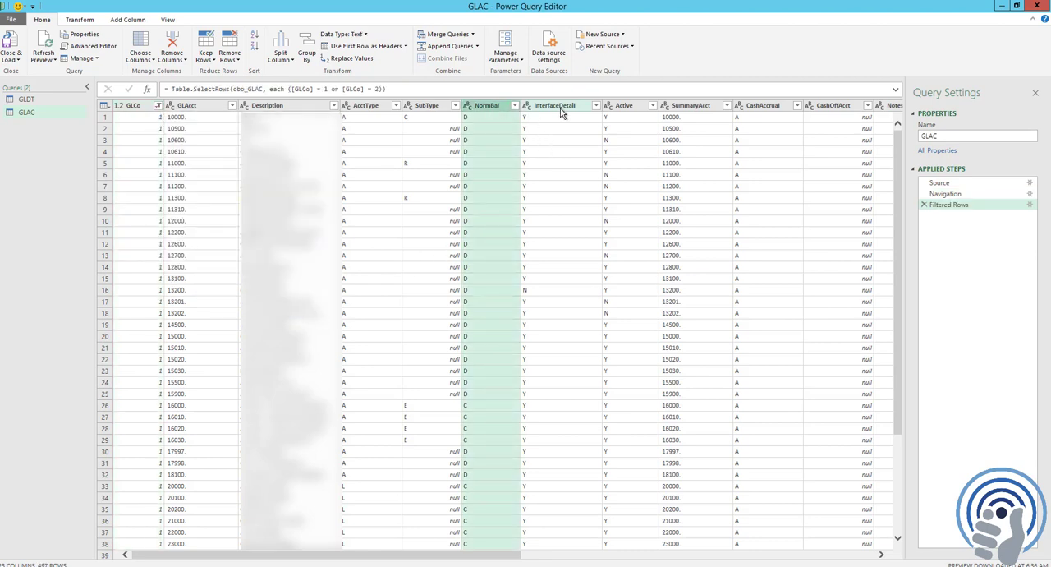
{"action": "left_click", "coordinate": [564, 109]}
{"action": "right_click", "coordinate": [564, 110]}
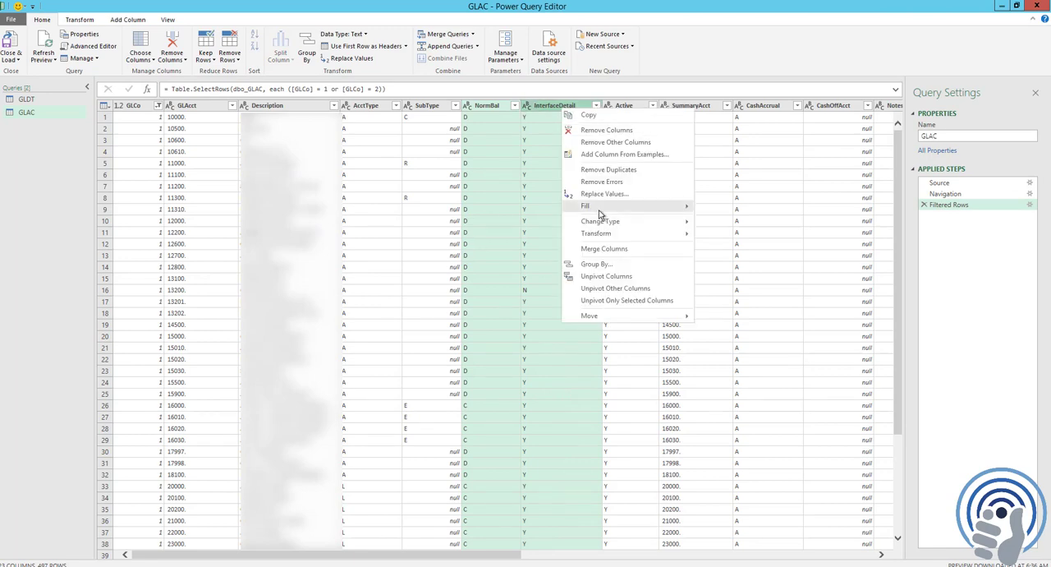
{"action": "left_click", "coordinate": [624, 130]}
Remove SummaryAcct and every column after it from the GLAC query, keeping GLCo through Active
{"action": "left_click", "coordinate": [548, 109]}
{"action": "key", "text": "shift+Right"}
{"action": "key", "text": "shift+Right"}
{"action": "key", "text": "shift+Right"}
{"action": "key", "text": "shift+Right"}
{"action": "key", "text": "shift+Right"}
{"action": "key", "text": "shift+Right"}
{"action": "key", "text": "shift+Right"}
{"action": "key", "text": "shift+Right"}
{"action": "key", "text": "shift+Right"}
{"action": "key", "text": "shift+Right"}
{"action": "key", "text": "shift+Right"}
{"action": "key", "text": "shift+Right"}
{"action": "key", "text": "shift+Right"}
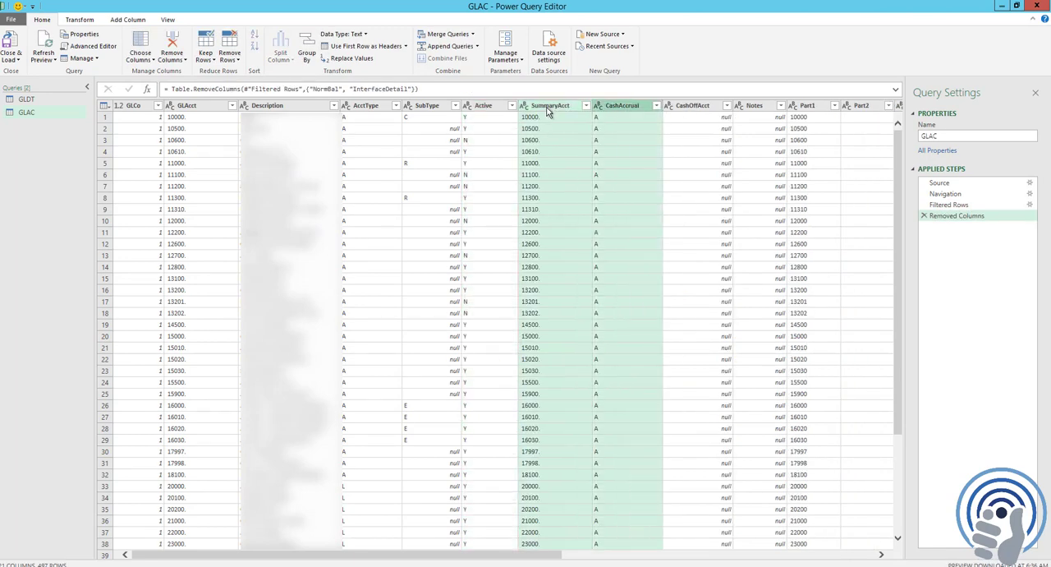
{"action": "key", "text": "shift+Right"}
{"action": "right_click", "coordinate": [569, 109]}
{"action": "left_click", "coordinate": [624, 129]}
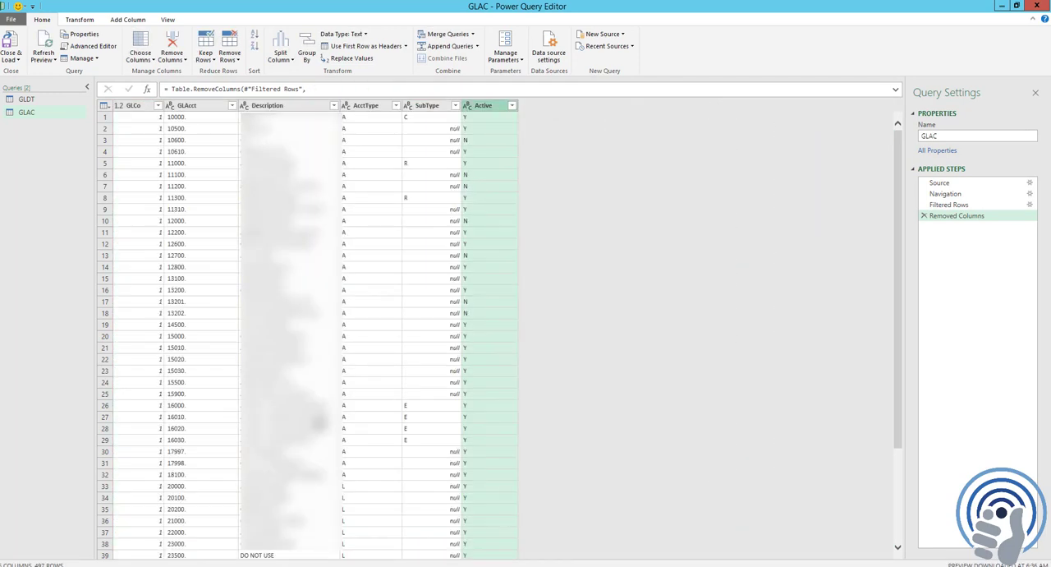
{"action": "left_click", "coordinate": [390, 210]}
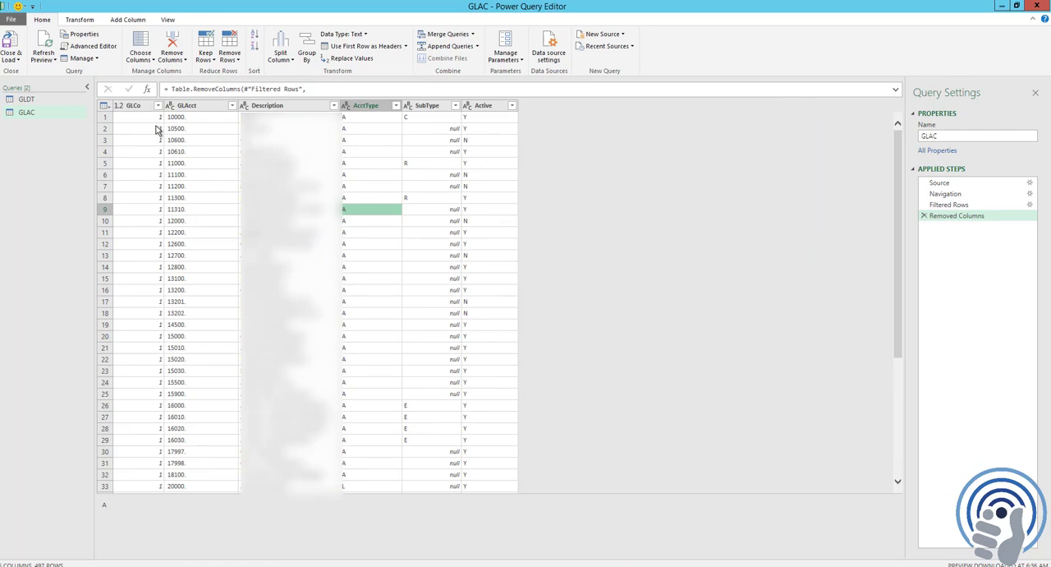
Merge the GLAC query into GLDT with a left outer join, matching both tables on GLCo and GLAcct
{"action": "left_click", "coordinate": [28, 99]}
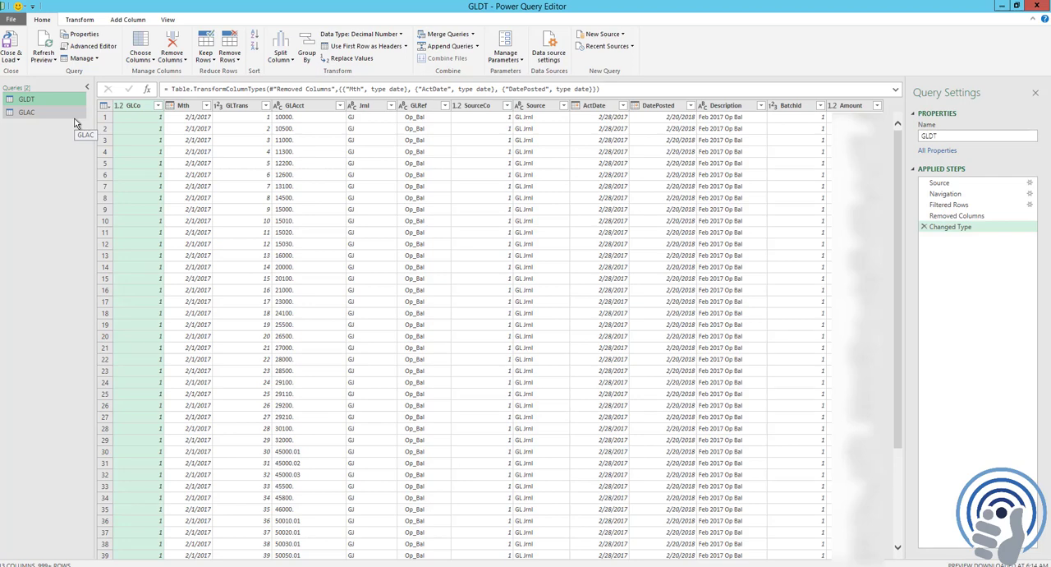
{"action": "left_click", "coordinate": [474, 33]}
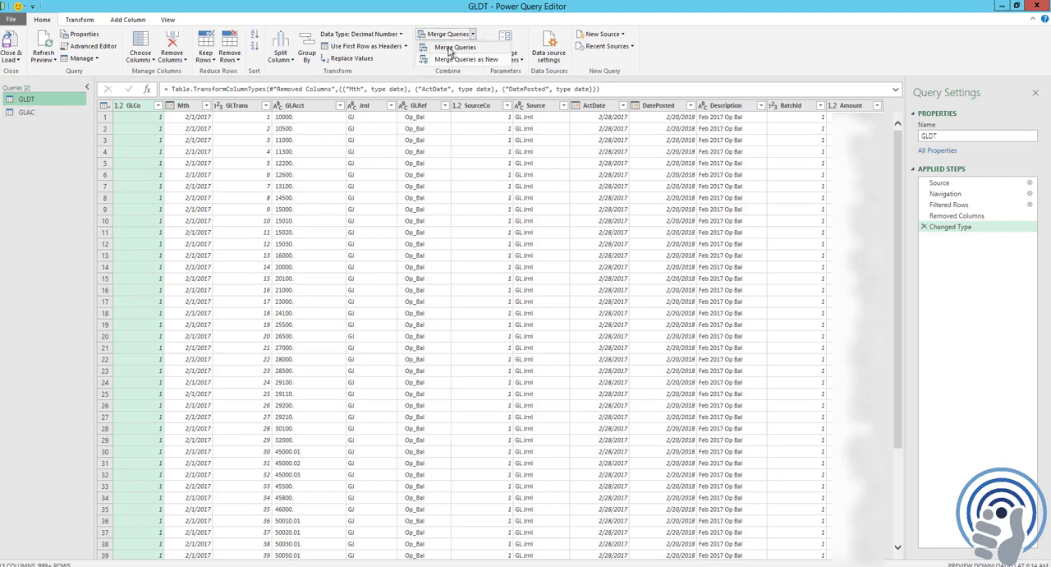
{"action": "left_click", "coordinate": [451, 48]}
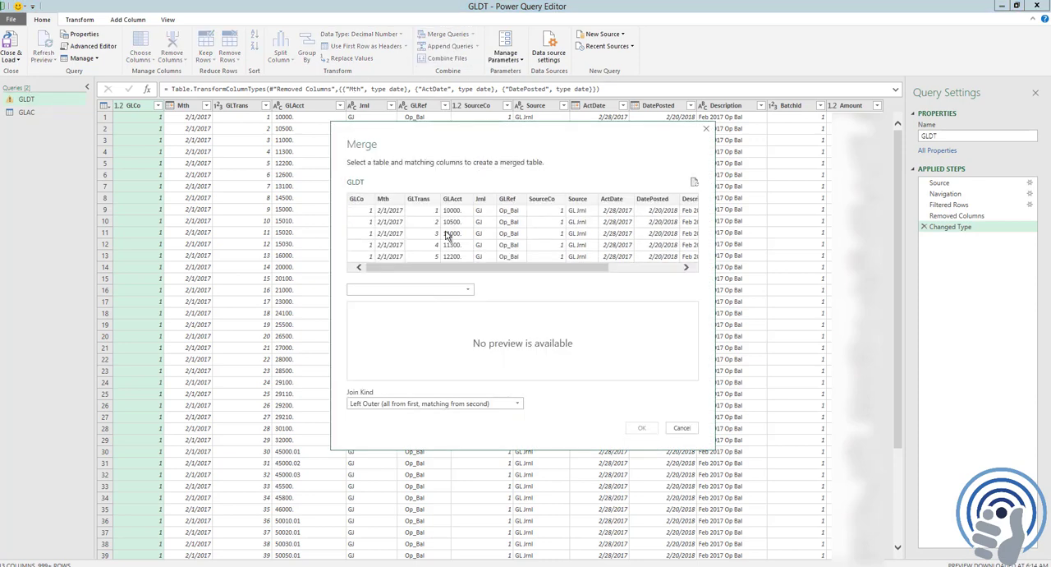
{"action": "left_click", "coordinate": [412, 290]}
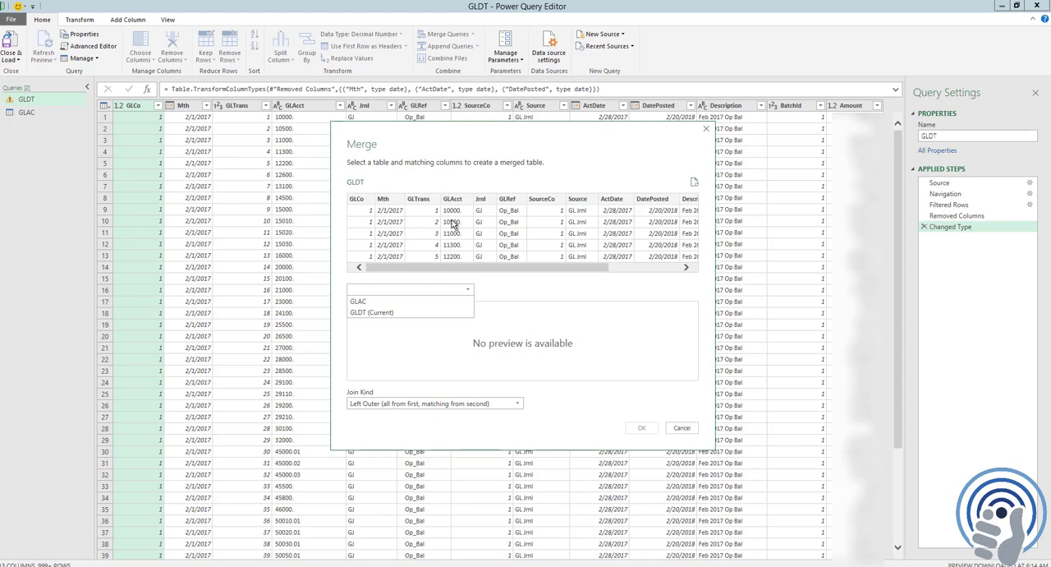
{"action": "left_click", "coordinate": [369, 304]}
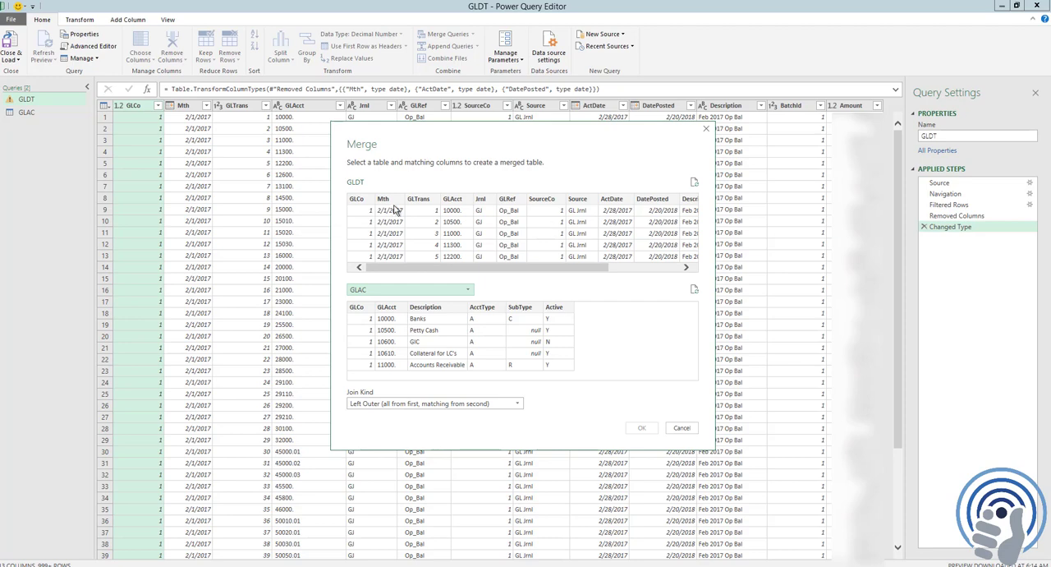
{"action": "left_click", "coordinate": [361, 205]}
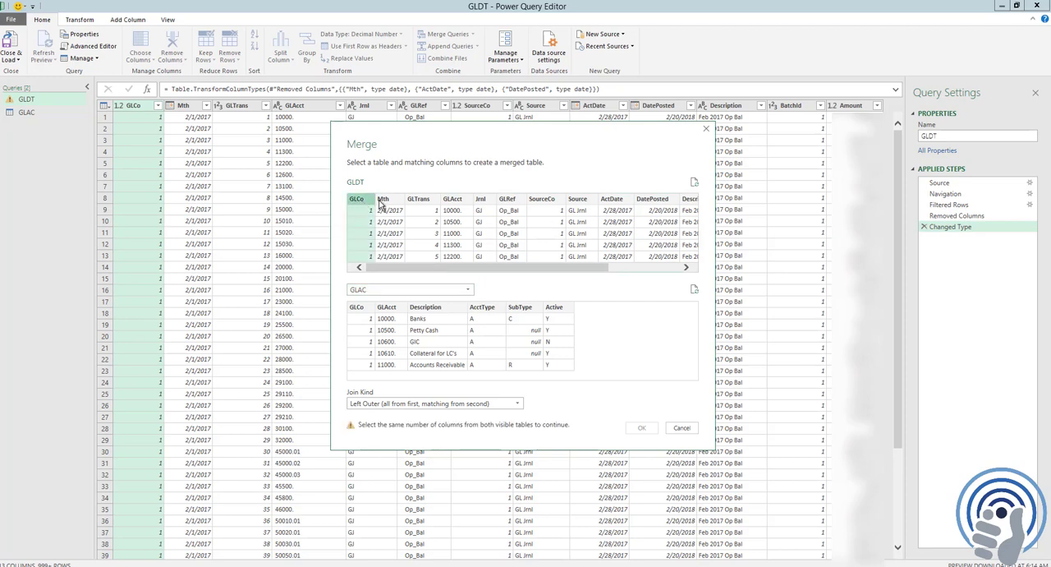
{"action": "left_click", "coordinate": [455, 202], "text": "ctrl"}
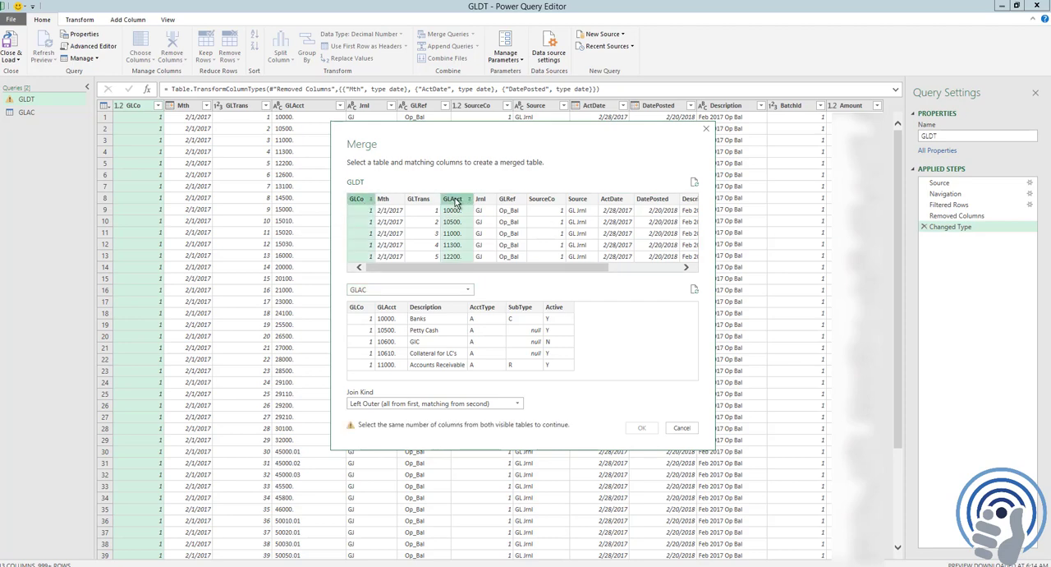
{"action": "left_click", "coordinate": [359, 310]}
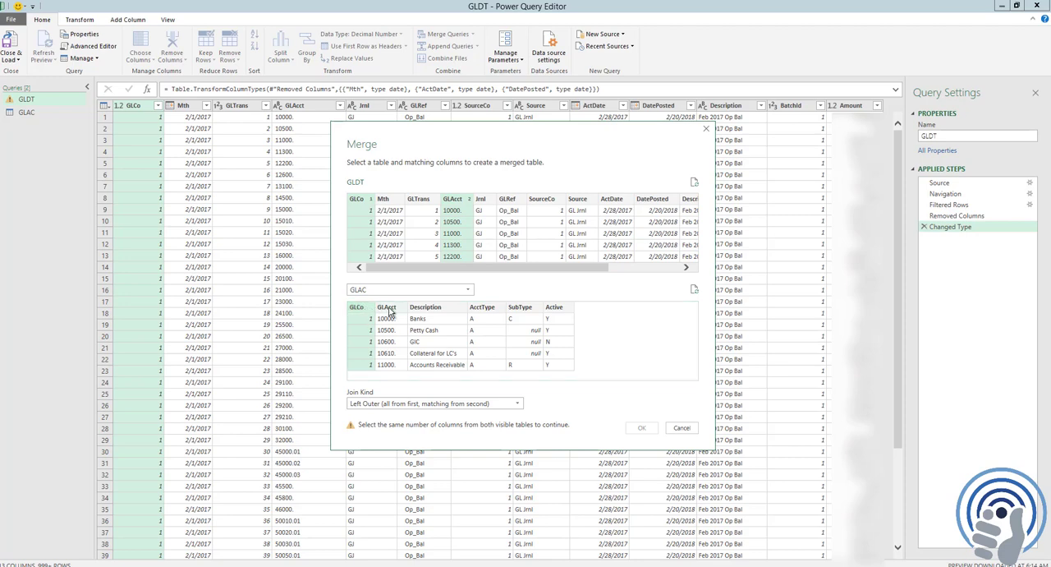
{"action": "left_click", "coordinate": [388, 309], "text": "ctrl"}
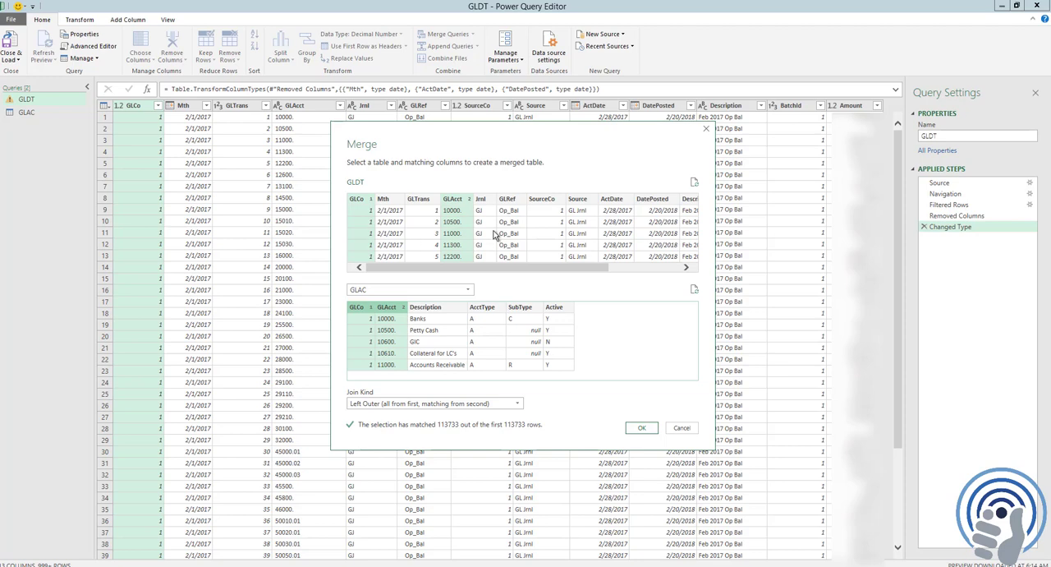
{"action": "left_click", "coordinate": [642, 428]}
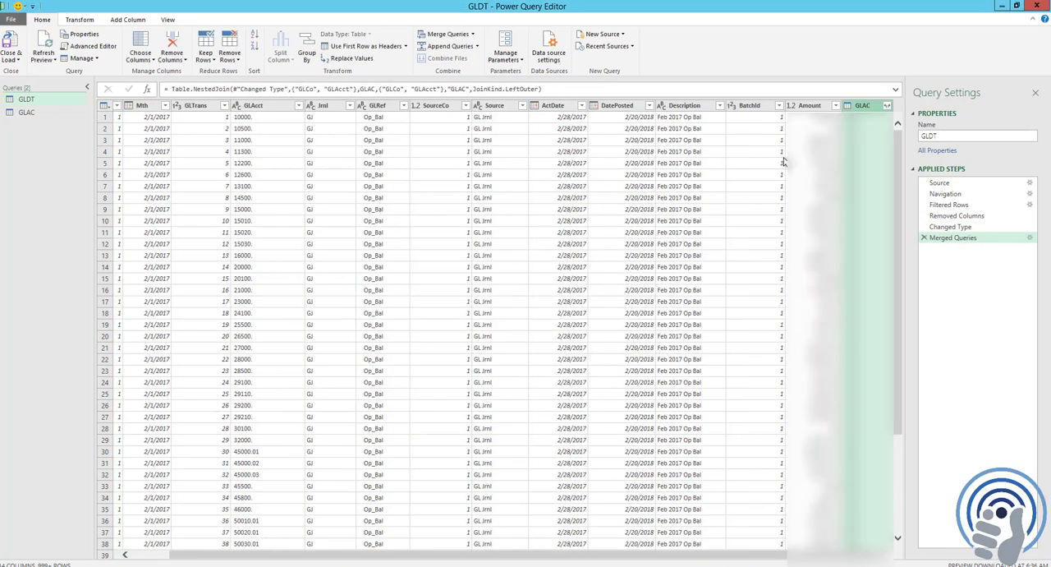
Expand the merged GLAC column to only Description, AcctType, SubType and Active, using the original column name as prefix
{"action": "left_click", "coordinate": [888, 107]}
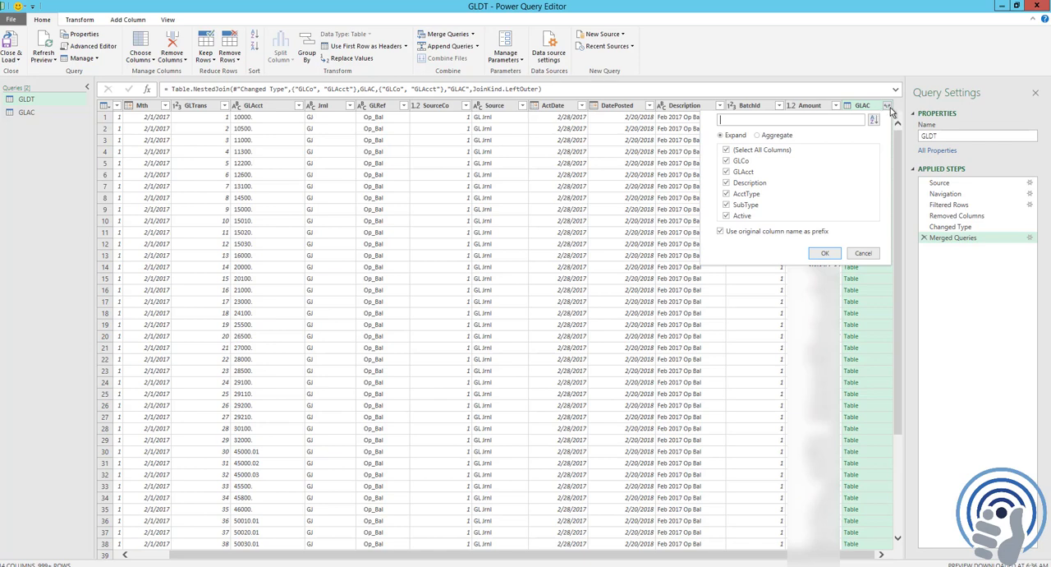
{"action": "left_click", "coordinate": [726, 151]}
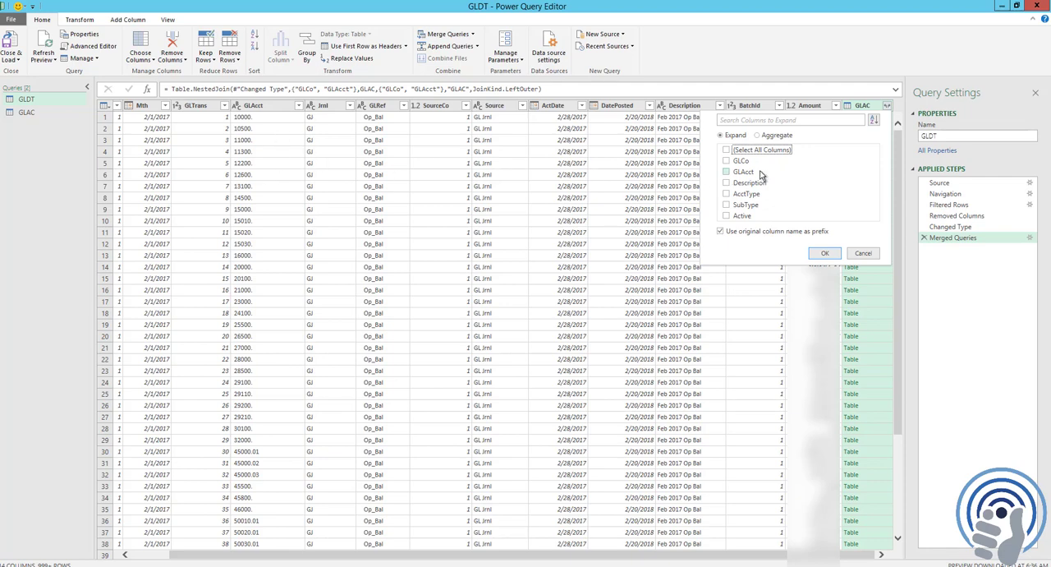
{"action": "left_click", "coordinate": [726, 182]}
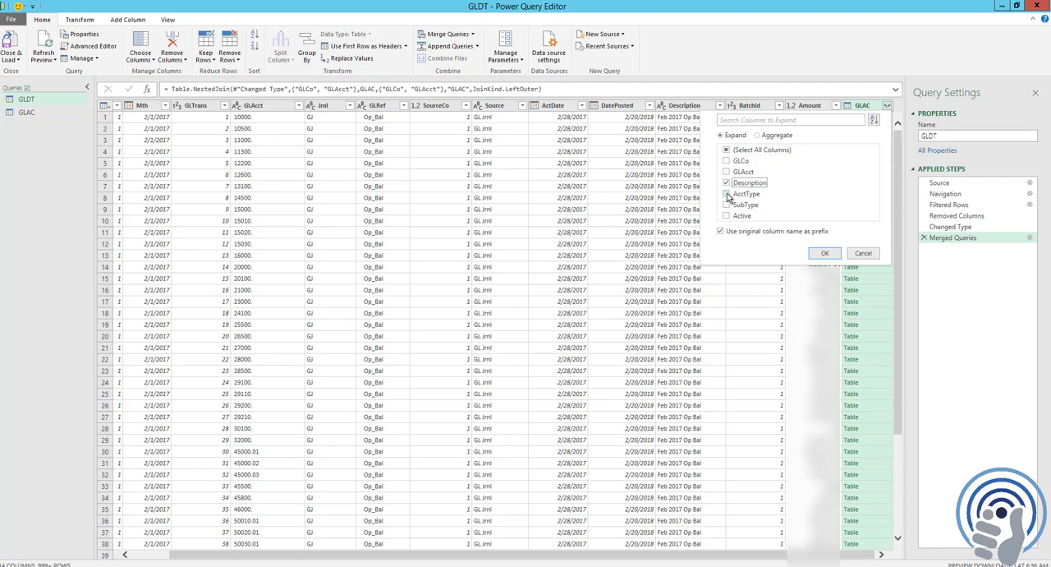
{"action": "left_click", "coordinate": [726, 194]}
{"action": "left_click", "coordinate": [727, 205]}
{"action": "left_click", "coordinate": [726, 216]}
{"action": "left_click", "coordinate": [826, 254]}
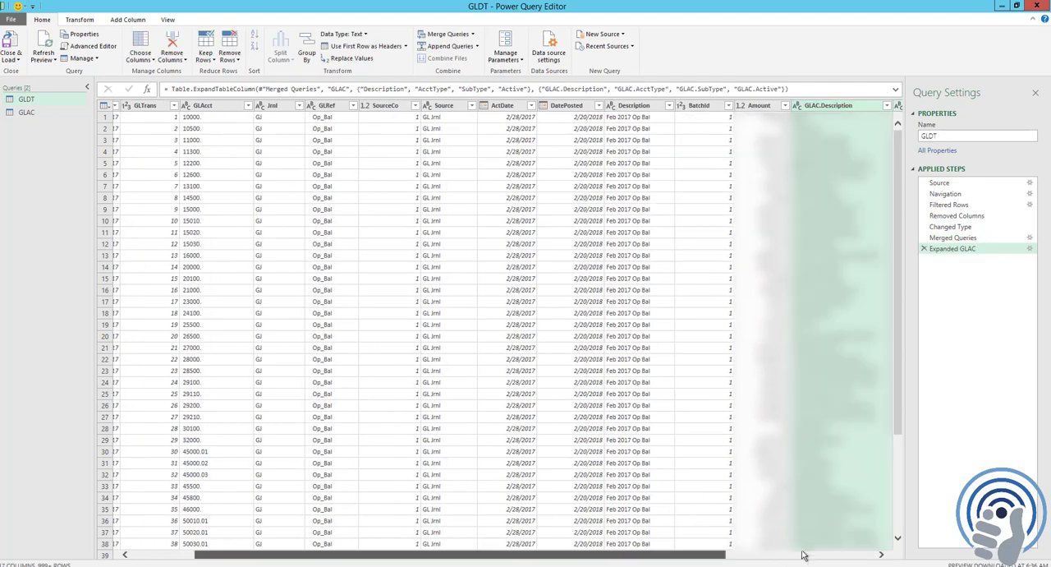
Move the GLAC.Description column directly after GLAcct in the GLDT query
{"action": "left_click_drag", "start_coordinate": [702, 555], "coordinate": [852, 555]}
{"action": "left_click", "coordinate": [621, 116]}
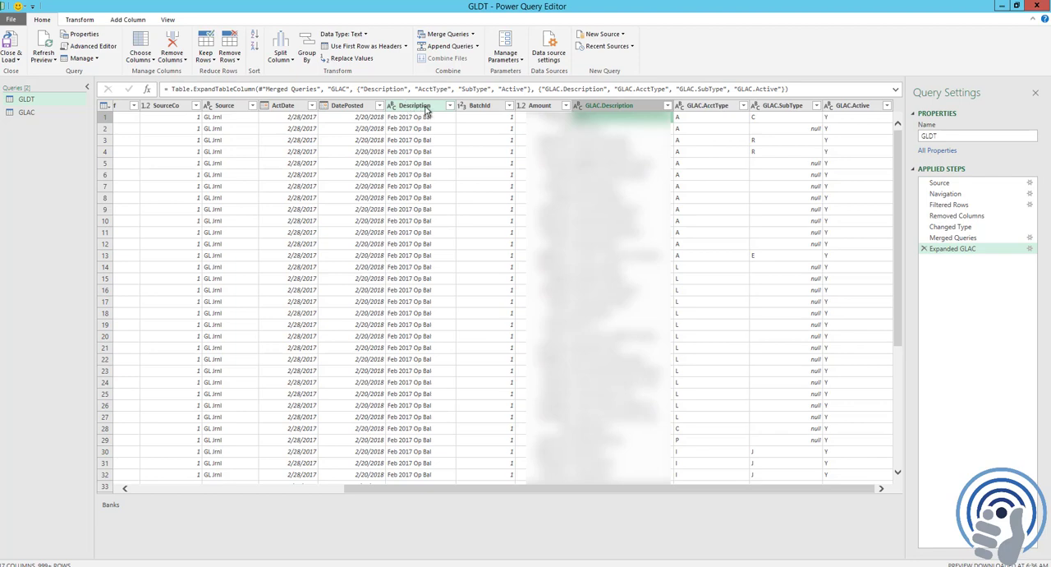
{"action": "left_click", "coordinate": [612, 106]}
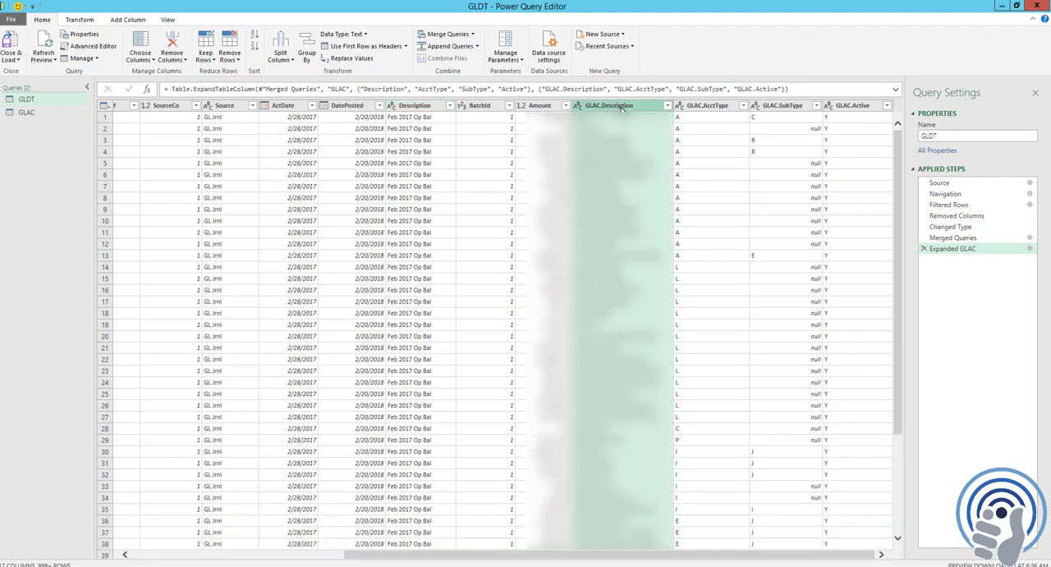
{"action": "left_click_drag", "start_coordinate": [638, 105], "coordinate": [260, 110]}
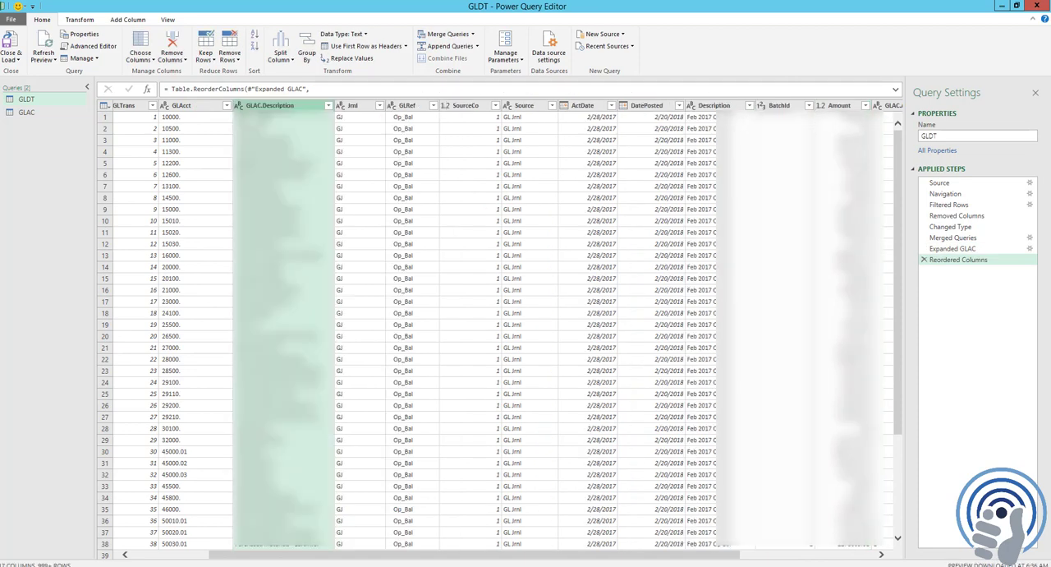
Close the query editor and load the GLAC query as a connection only, without adding it to the data model
{"action": "left_click", "coordinate": [11, 57]}
{"action": "left_click", "coordinate": [29, 86]}
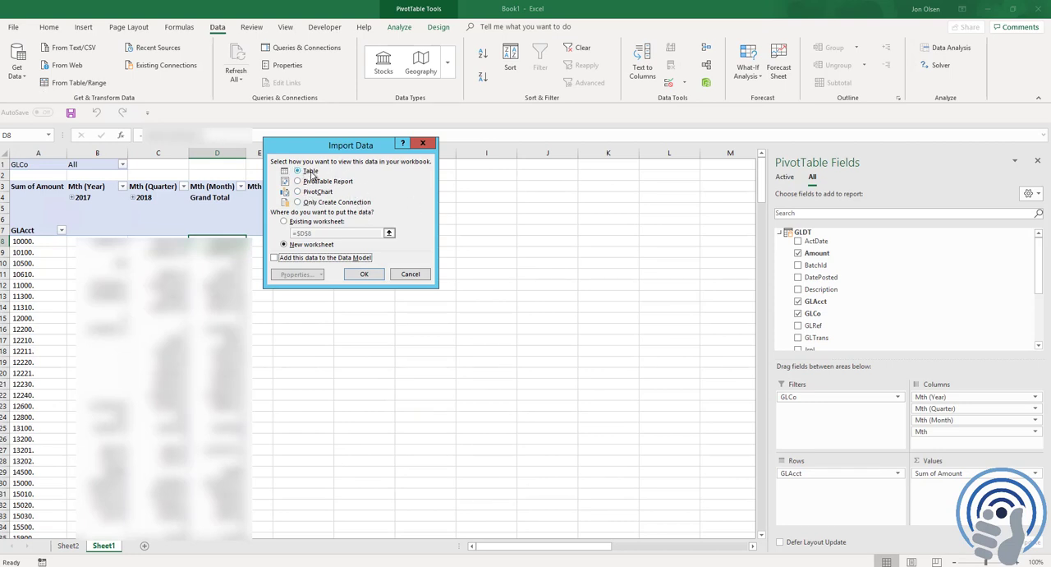
{"action": "left_click", "coordinate": [315, 202]}
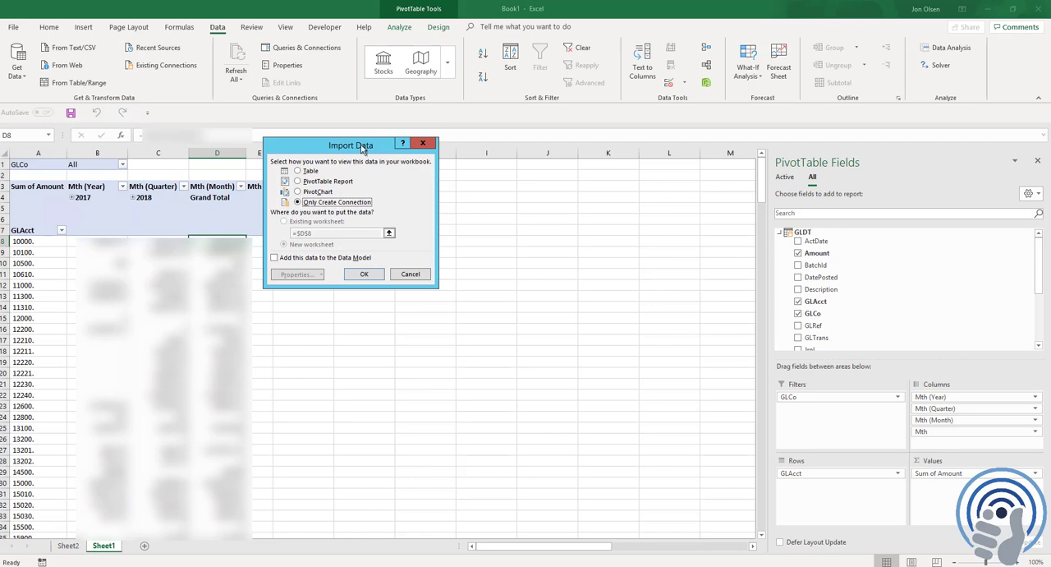
{"action": "left_click_drag", "start_coordinate": [362, 148], "coordinate": [356, 209]}
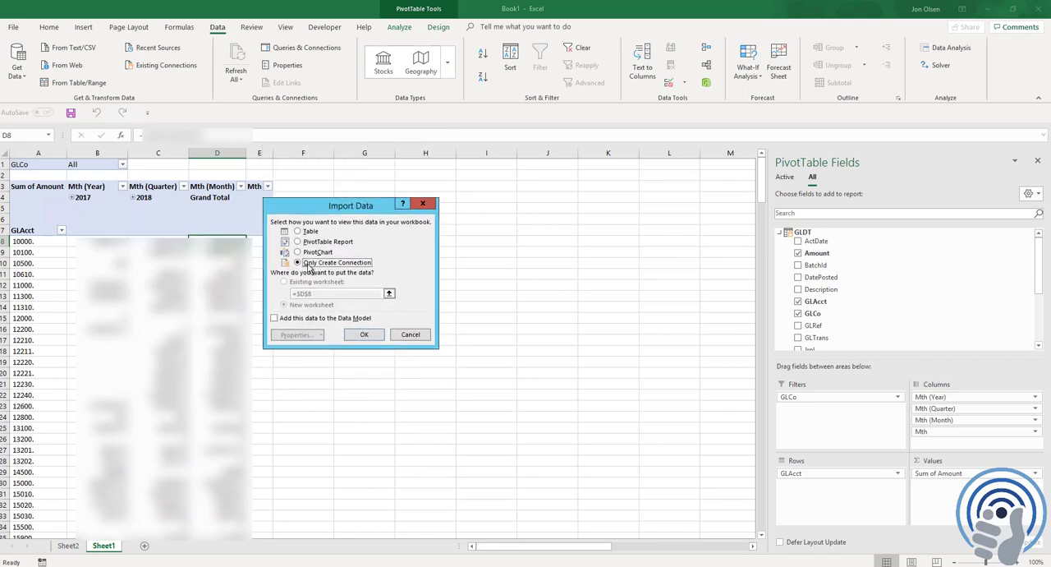
{"action": "left_click", "coordinate": [371, 334]}
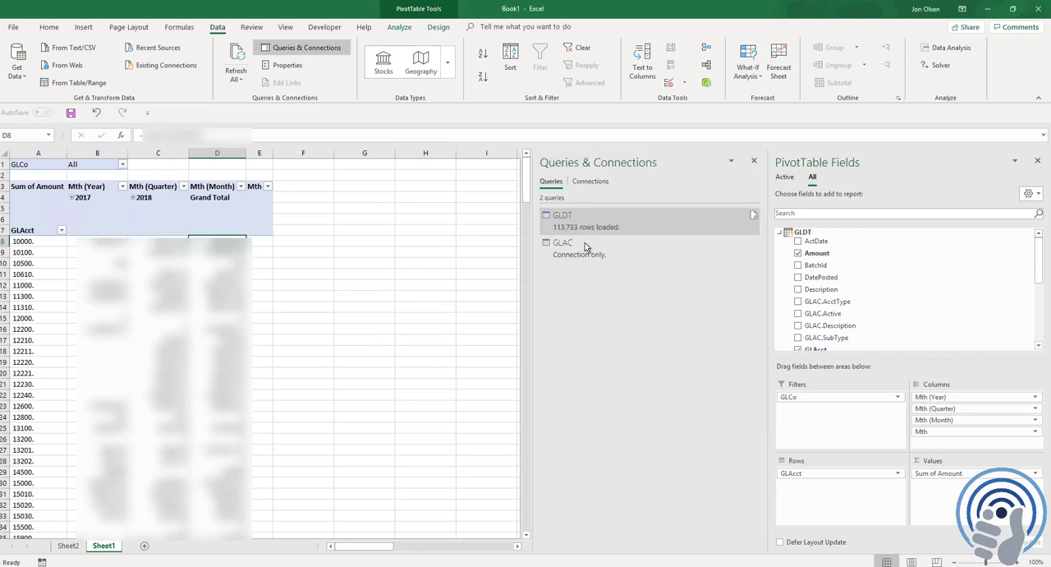
Add GLAC.Description below GLAcct in the PivotTable rows, and add GLAC.AcctType, GLAC.SubType and GLAC.Active as filters below GLCo
{"action": "mouse_move", "coordinate": [562, 252]}
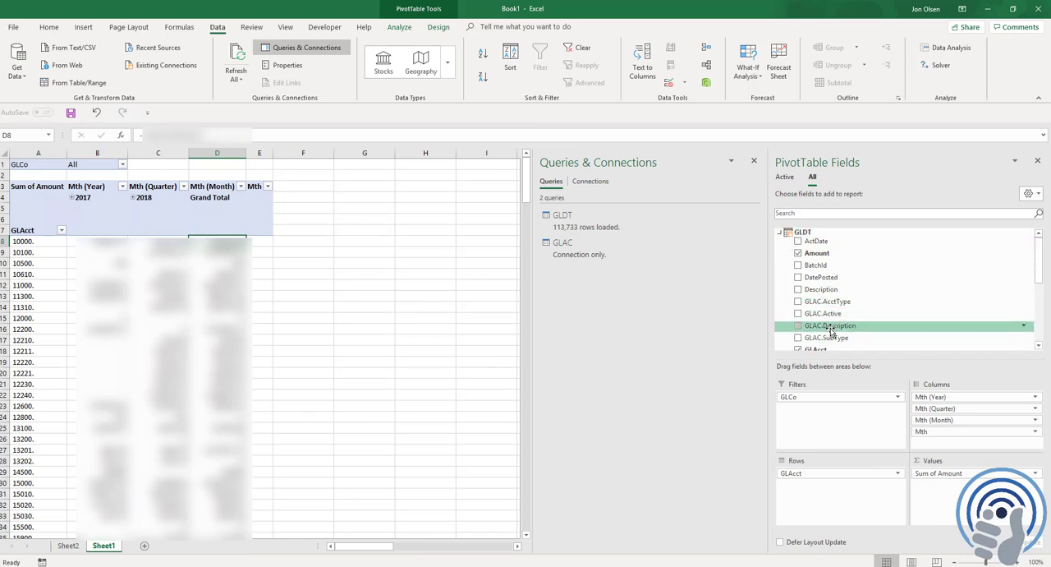
{"action": "left_click_drag", "start_coordinate": [831, 327], "coordinate": [816, 490]}
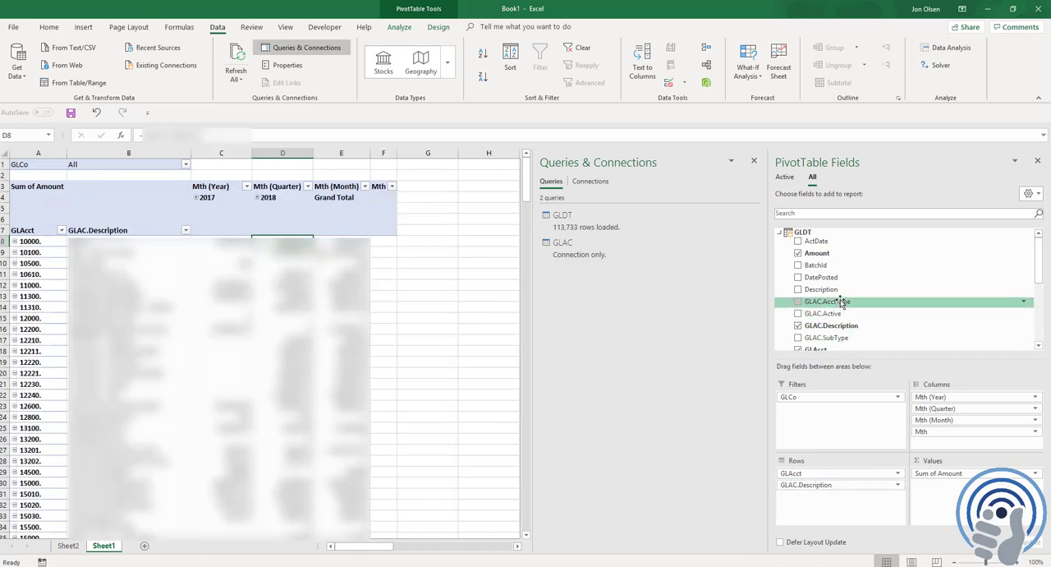
{"action": "left_click_drag", "start_coordinate": [839, 303], "coordinate": [828, 405]}
{"action": "left_click_drag", "start_coordinate": [827, 338], "coordinate": [825, 421]}
{"action": "left_click_drag", "start_coordinate": [824, 314], "coordinate": [822, 432]}
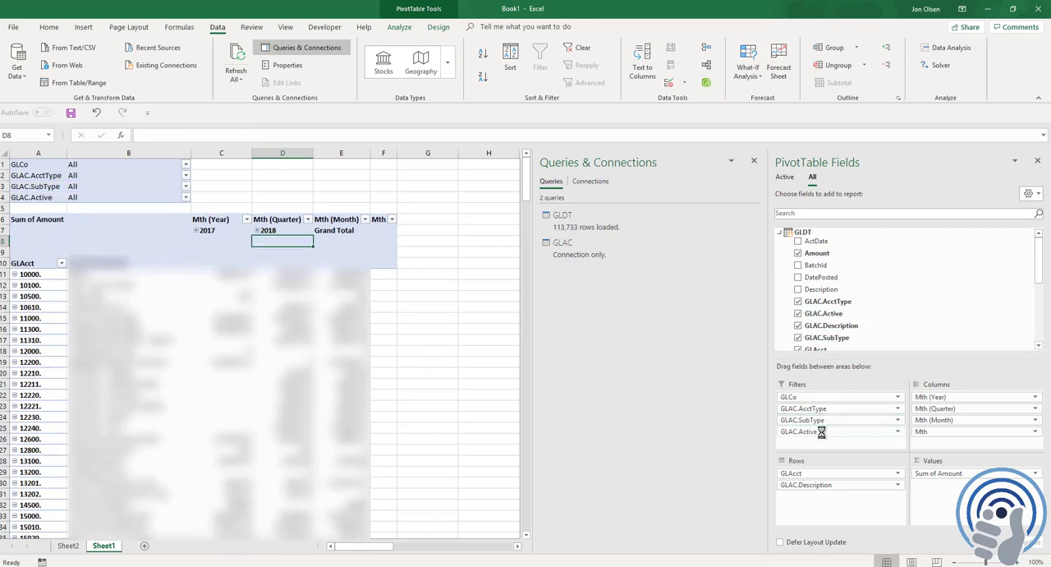
{"action": "left_click", "coordinate": [755, 162]}
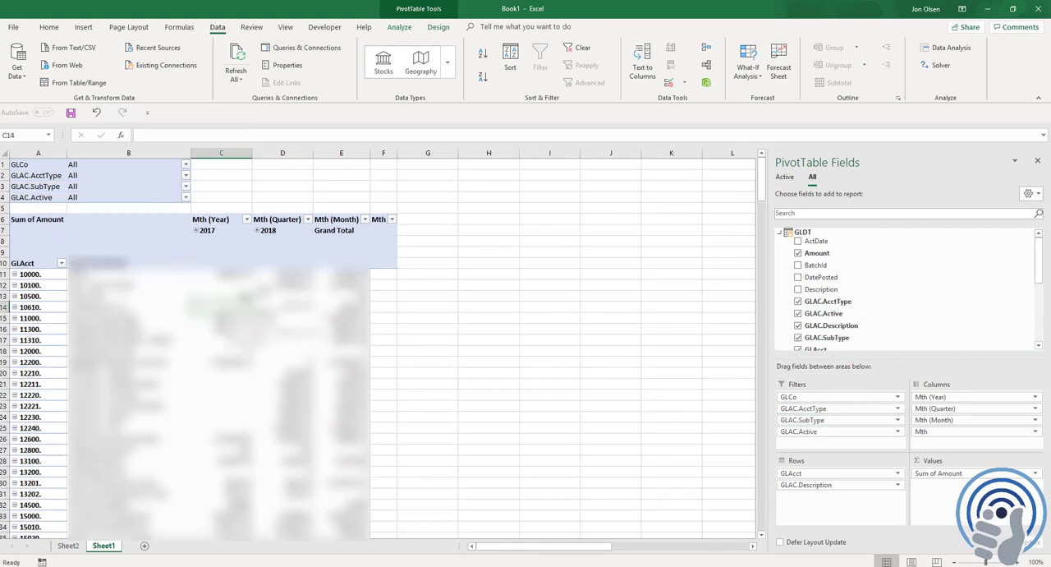
Filter the PivotTable by GLAC.AcctType to include only account types E and I
{"action": "left_click", "coordinate": [186, 177]}
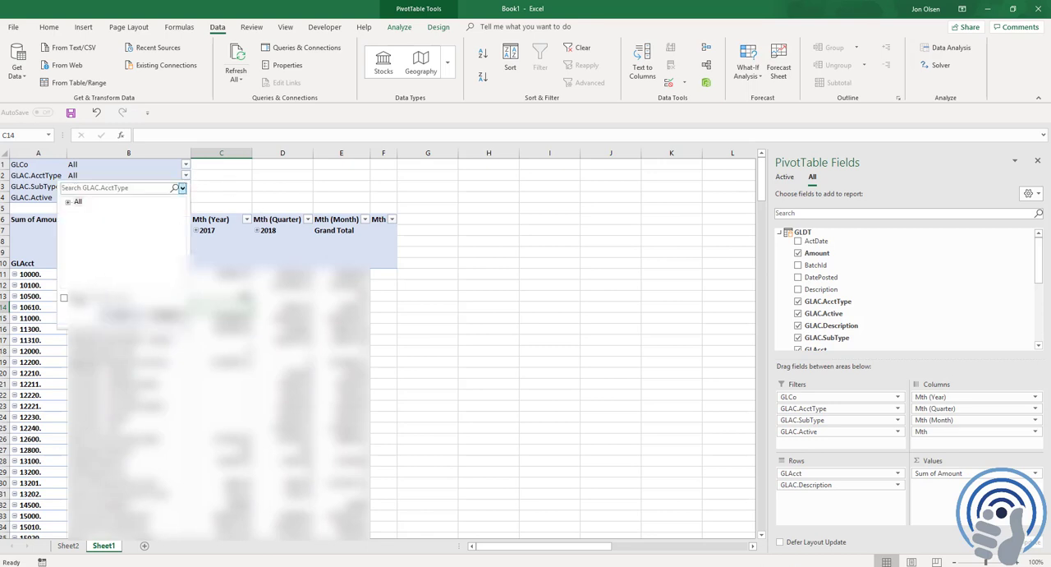
{"action": "left_click", "coordinate": [69, 203]}
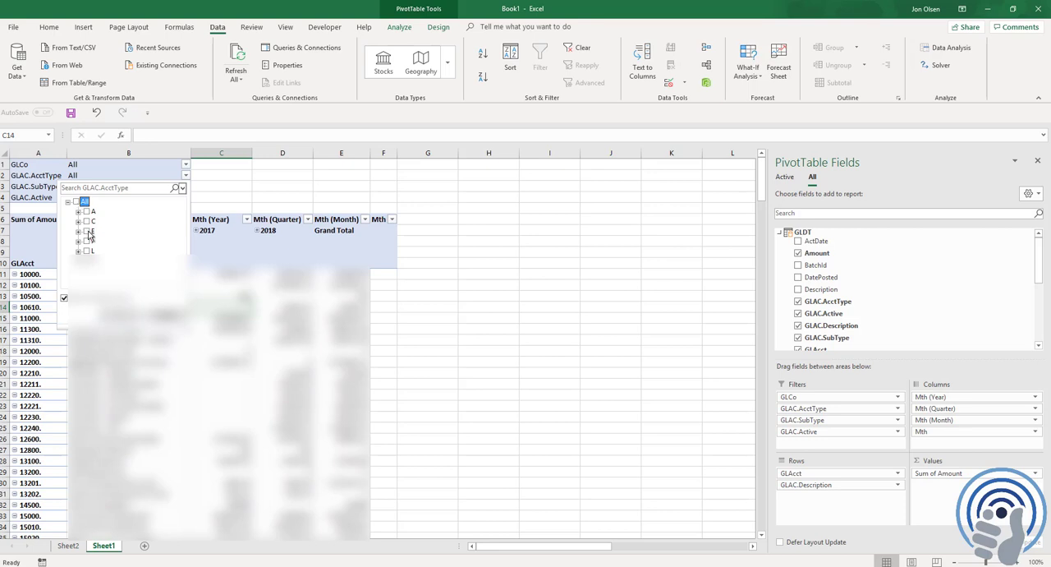
{"action": "left_click", "coordinate": [87, 231]}
{"action": "left_click", "coordinate": [87, 241]}
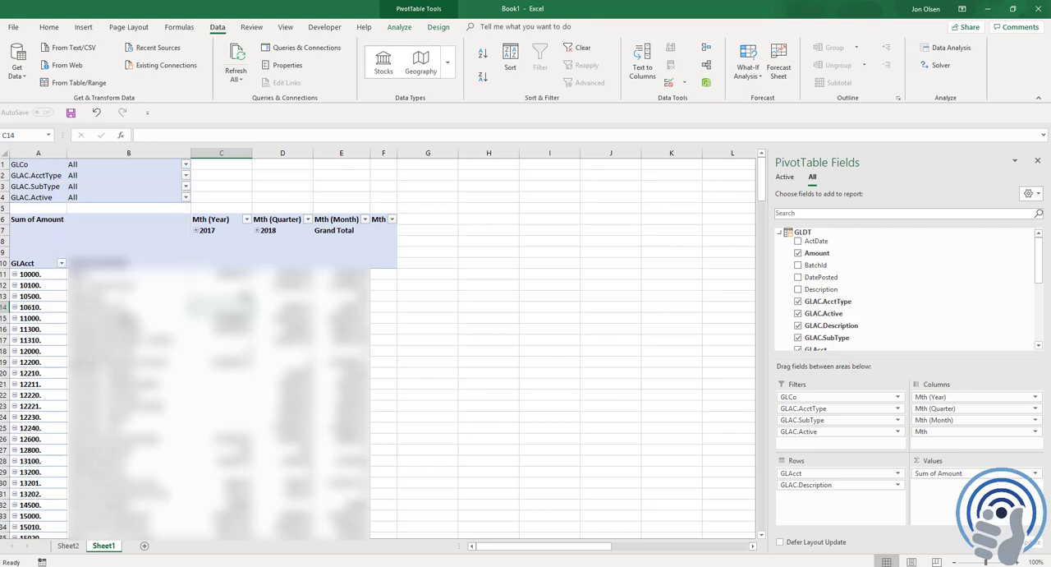
{"action": "left_click", "coordinate": [338, 286]}
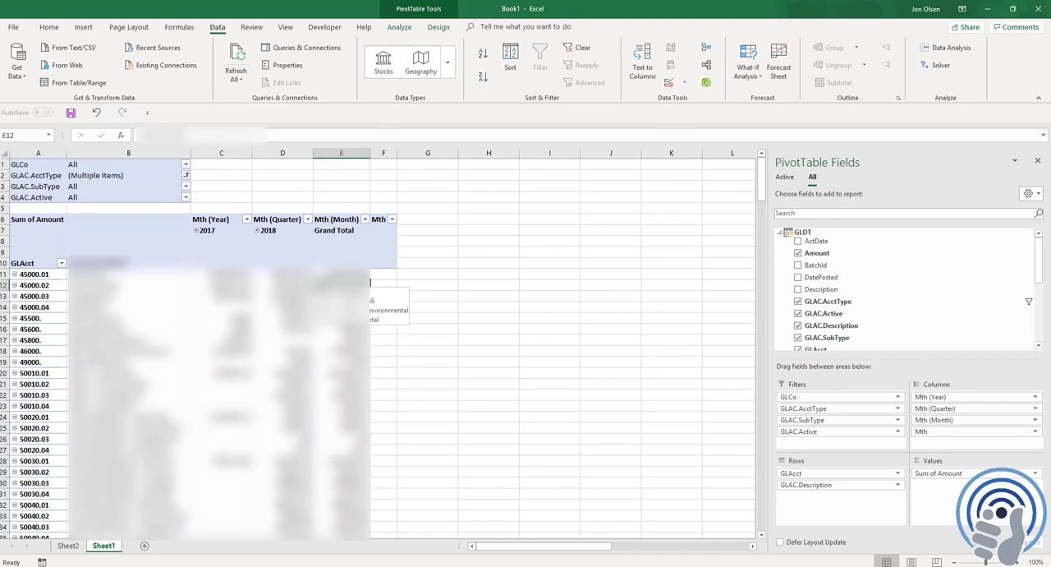